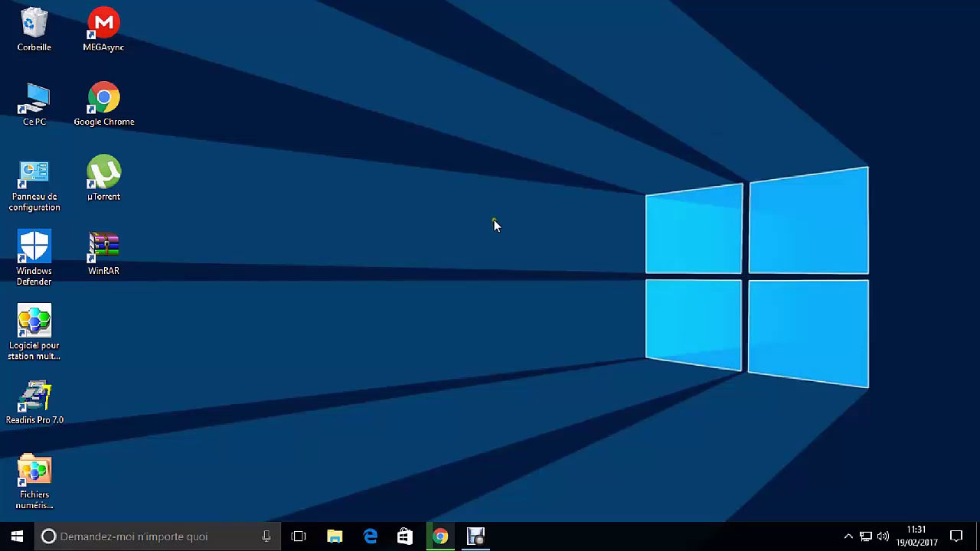
right_click(497, 220)
left_click(534, 282)
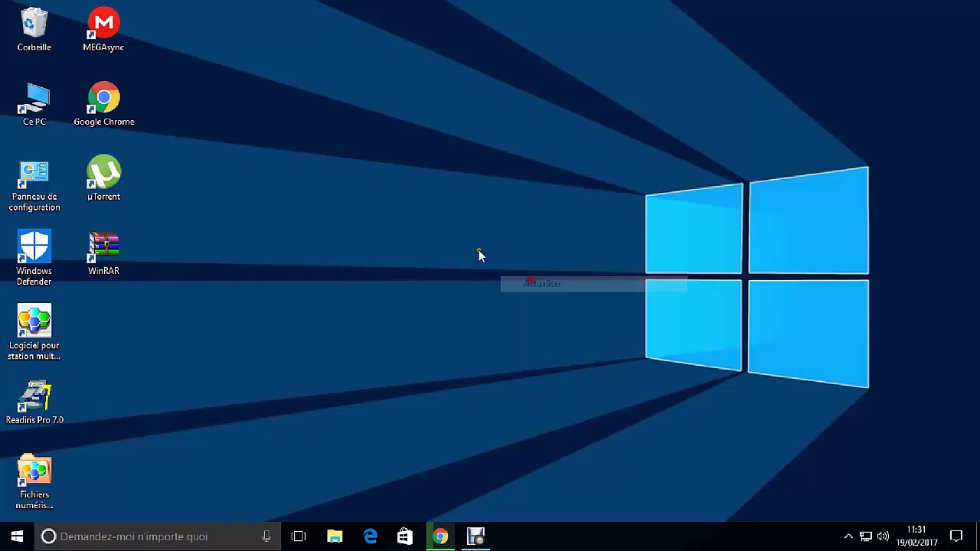
left_click_drag(343, 114, 898, 378)
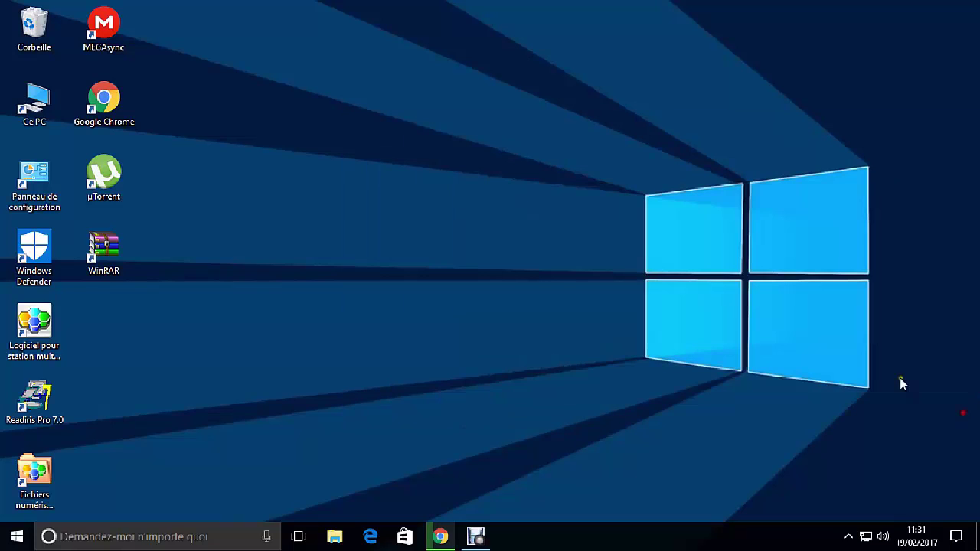
mouse_move(512, 174)
left_mouse_down()
mouse_move(911, 328)
mouse_move(971, 459)
mouse_move(956, 343)
mouse_move(957, 373)
mouse_move(903, 357)
mouse_move(914, 360)
mouse_move(457, 397)
mouse_move(412, 157)
mouse_move(553, 323)
mouse_move(688, 83)
mouse_move(402, 257)
mouse_move(338, 104)
mouse_move(687, 179)
mouse_move(526, 171)
left_mouse_up()
left_click_drag(511, 175, 503, 175)
Create a new folder named "tutos" on the desktop and move it up to an empty spot
right_click(468, 205)
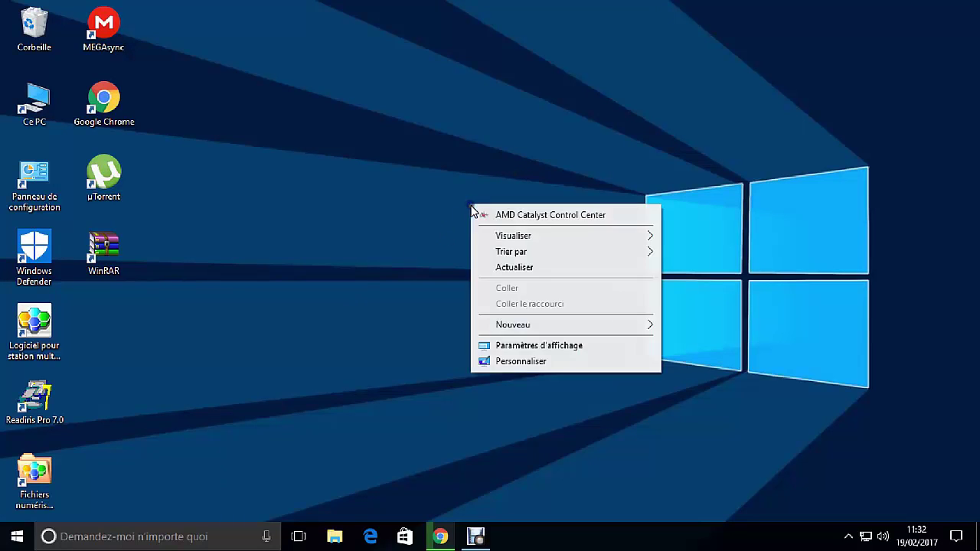
mouse_move(525, 323)
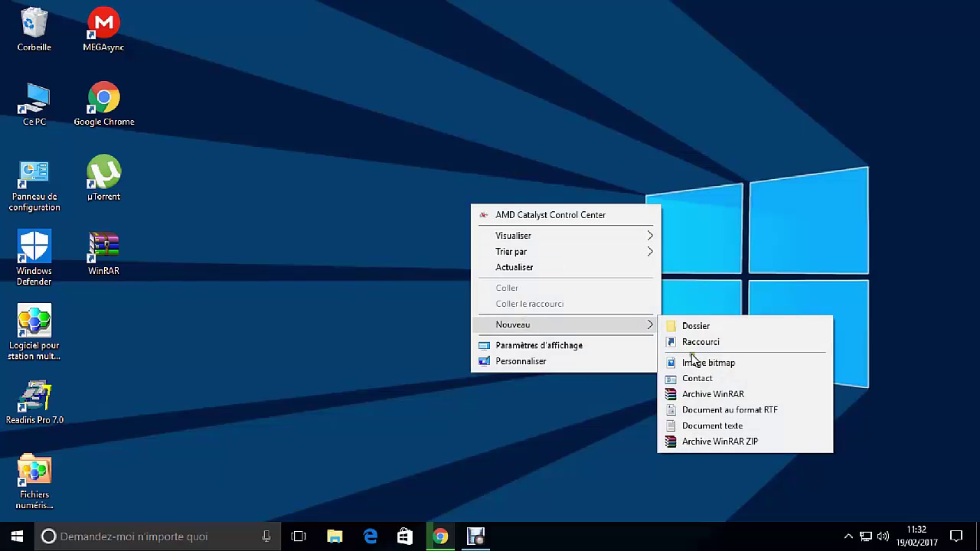
left_click(740, 326)
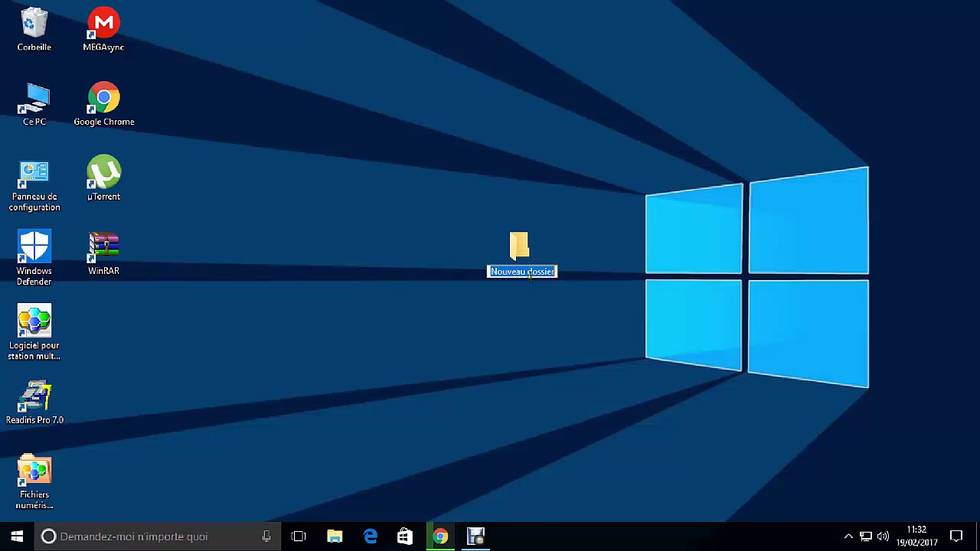
type("t")
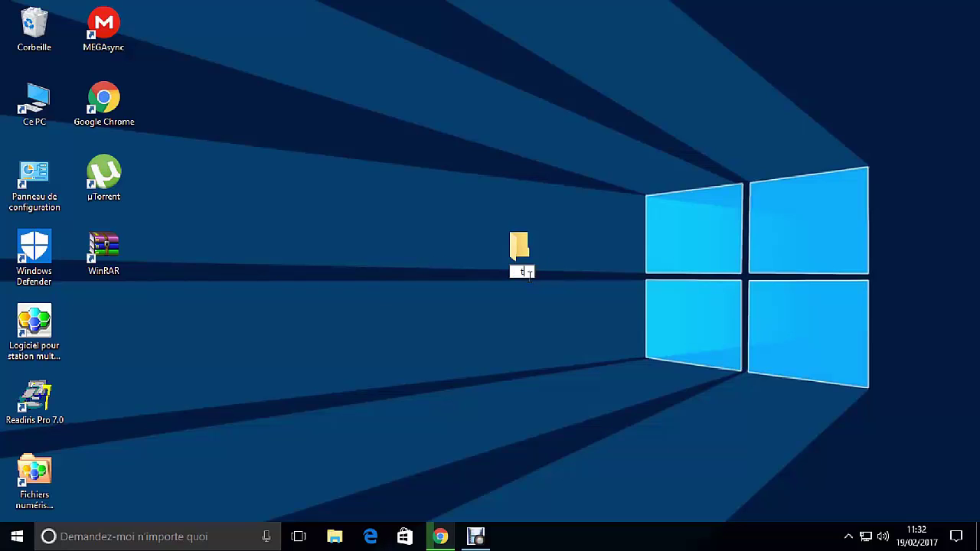
type("utos")
key("Return")
left_click_drag(528, 256, 582, 140)
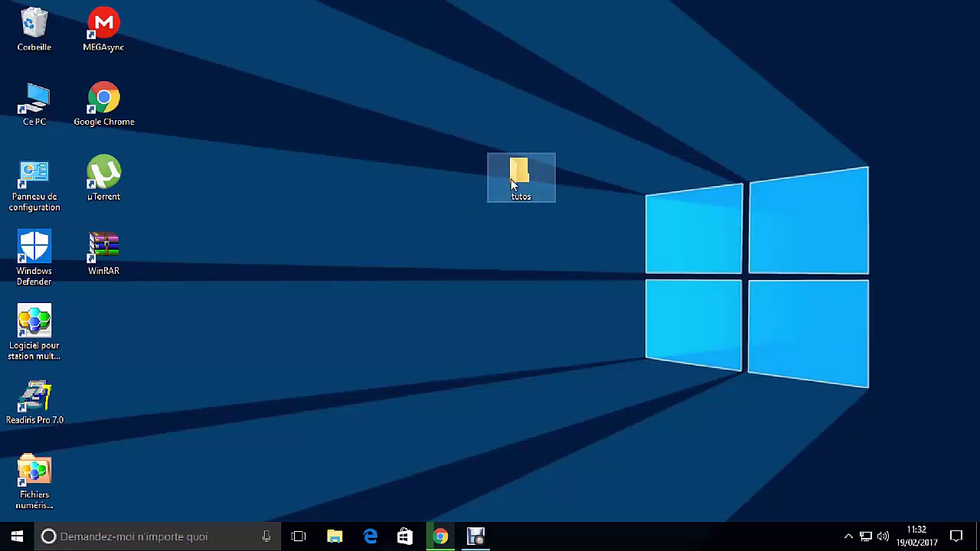
Rename the tutos folder with an invisible blank character as its name
mouse_move(512, 179)
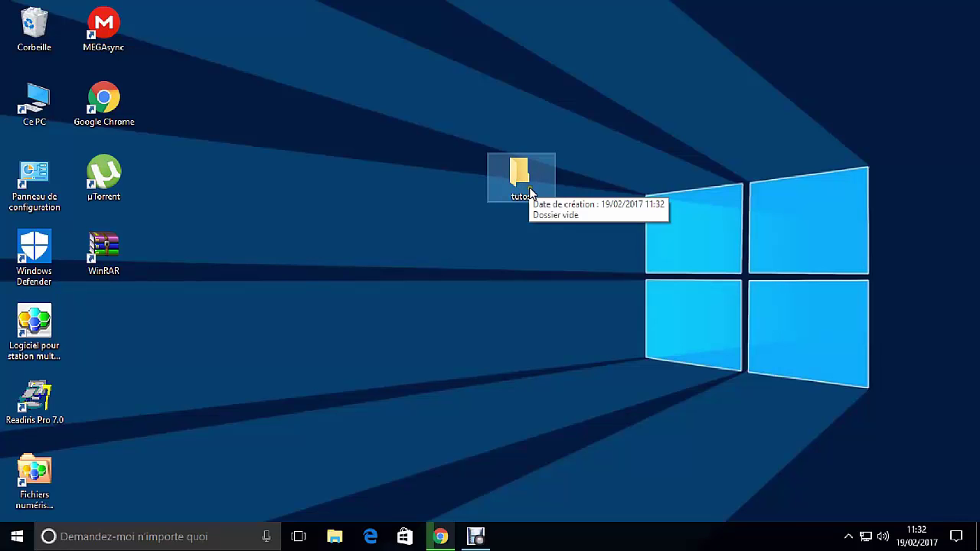
right_click(528, 190)
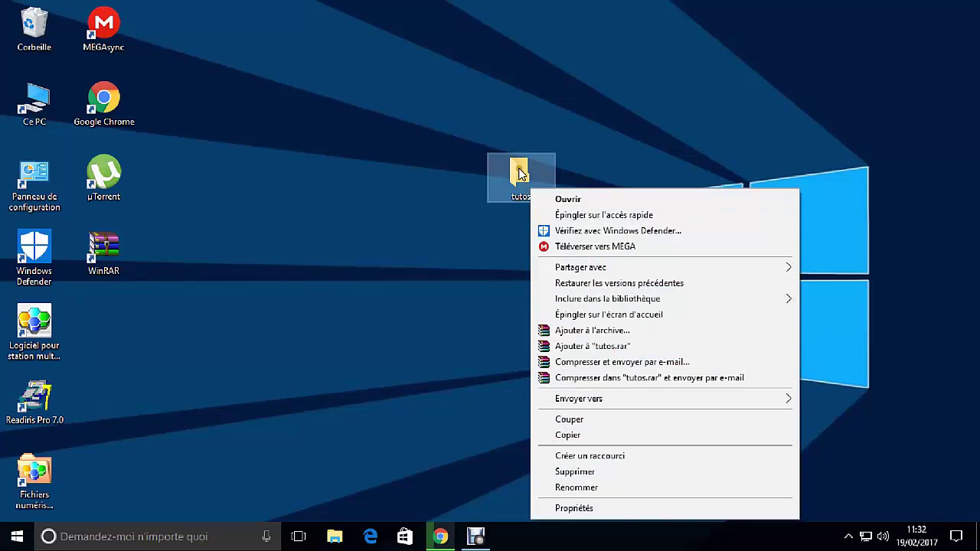
left_click(600, 487)
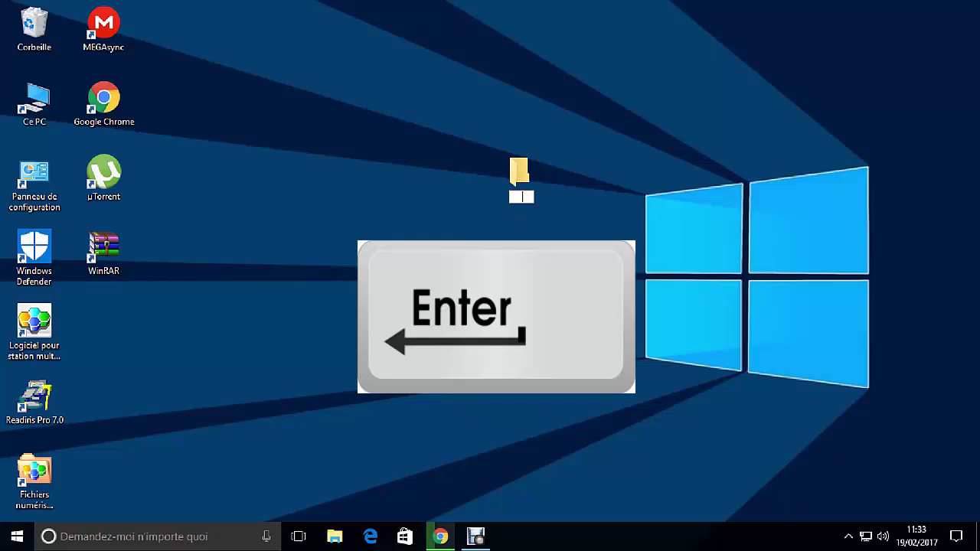
key("Return")
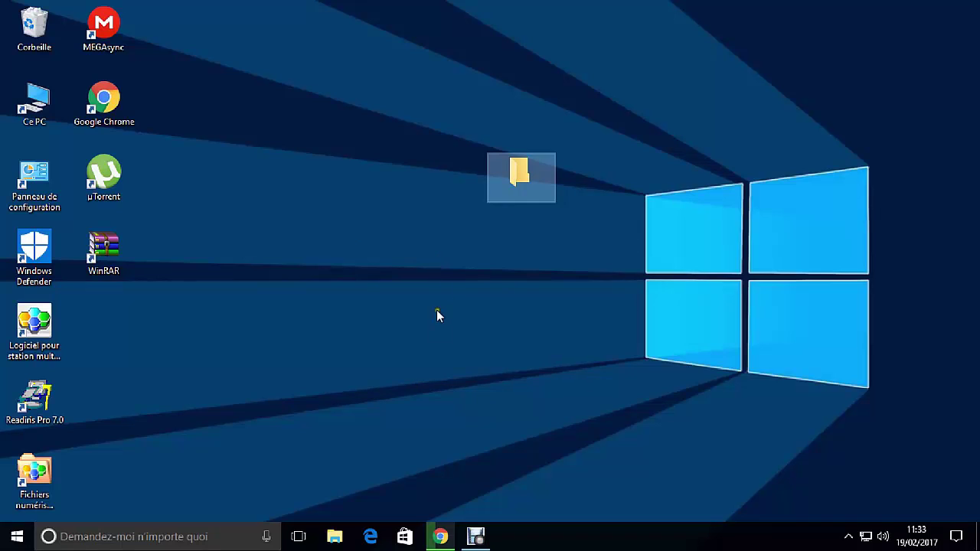
Rename the nameless desktop folder back to "tutos"
left_click_drag(520, 178, 545, 164)
left_click(487, 180)
right_click(487, 180)
right_click(512, 167)
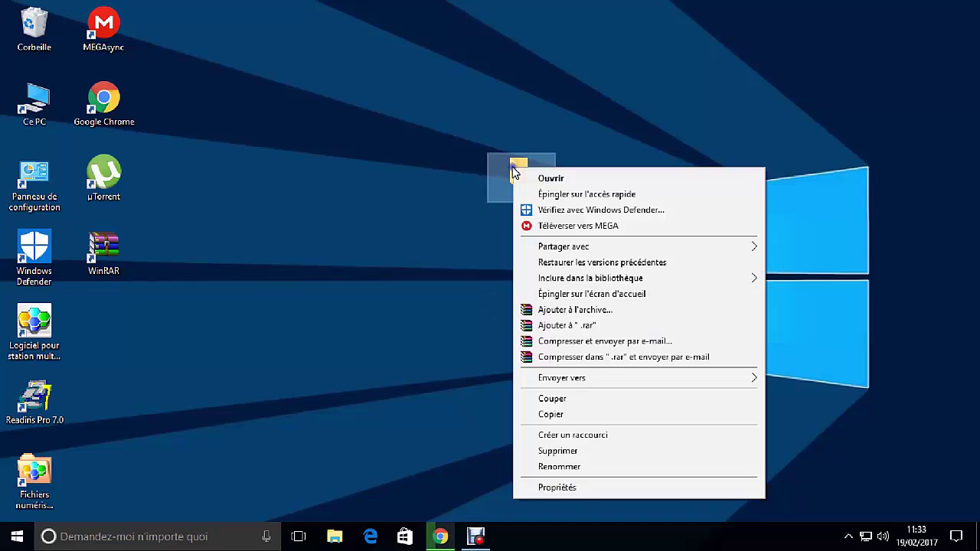
left_click(574, 467)
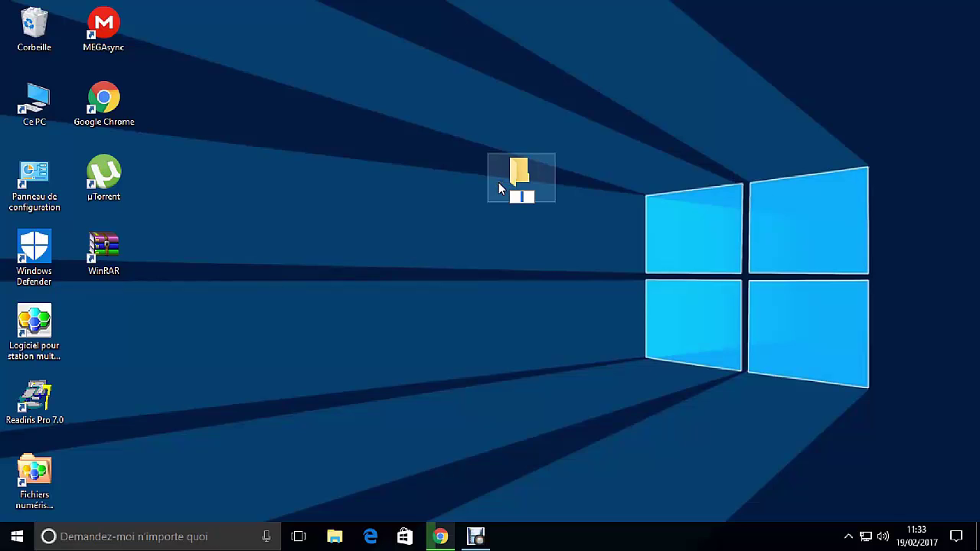
type("tutos")
key("Return")
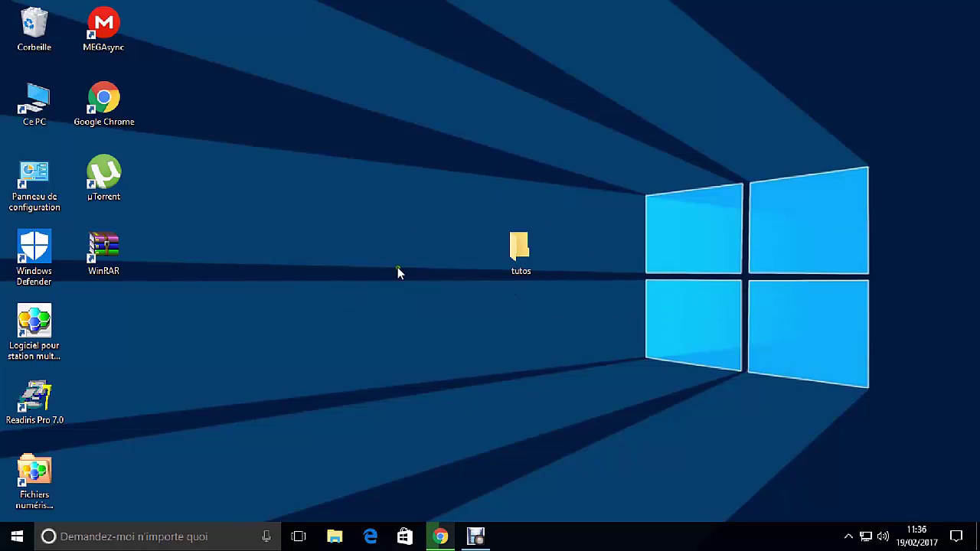
Move the tutos folder higher on the desktop and replace its name with the invisible Unicode control character LRM (Marque de gauche à droite)
left_click_drag(500, 247, 450, 182)
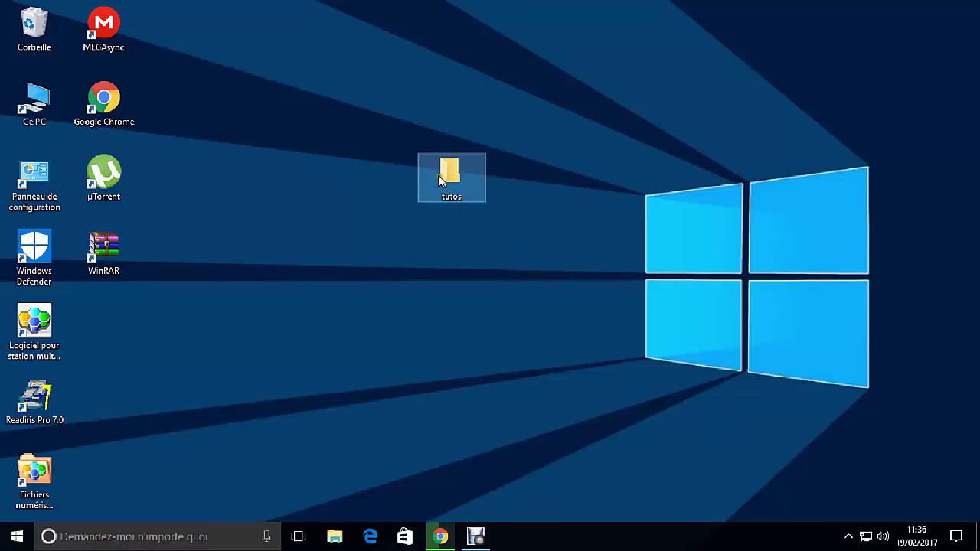
left_click(457, 190)
right_click(457, 190)
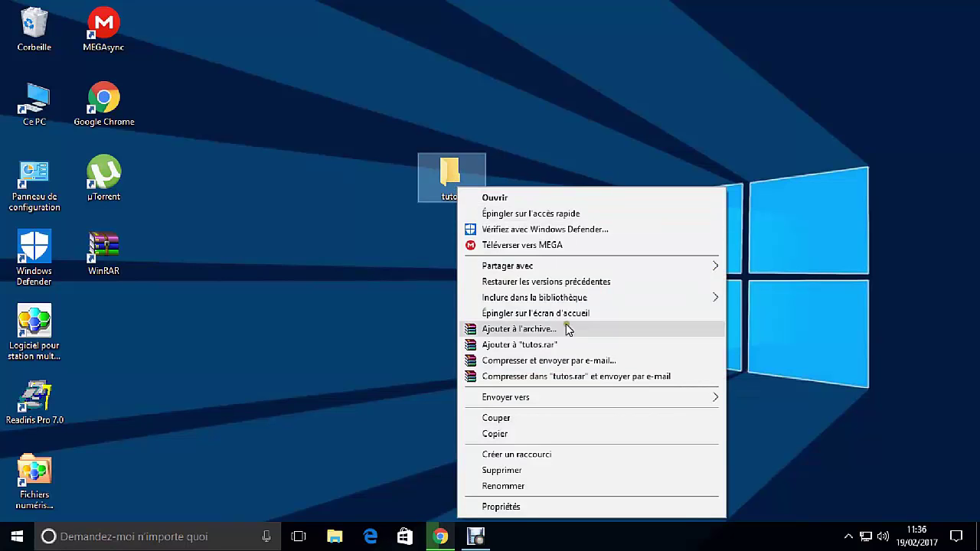
left_click(571, 486)
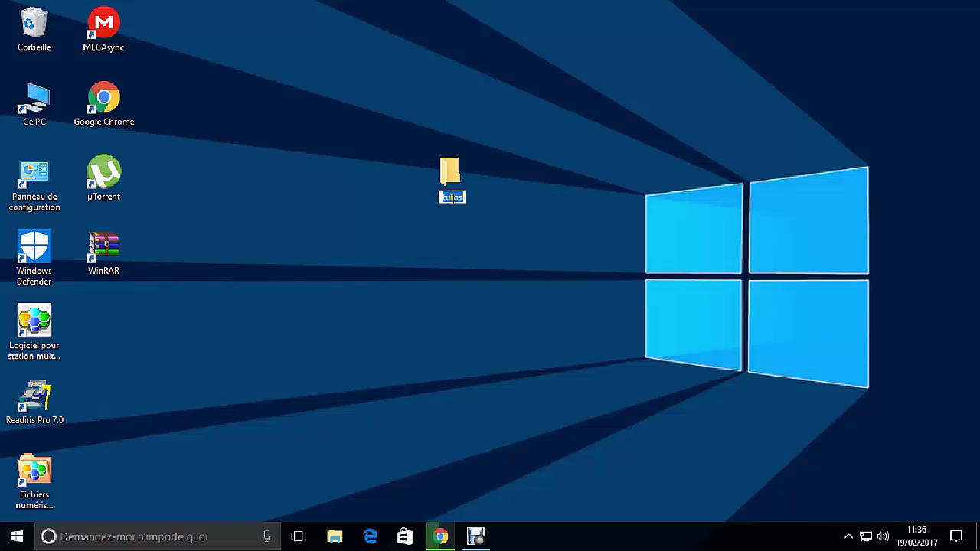
right_click(452, 199)
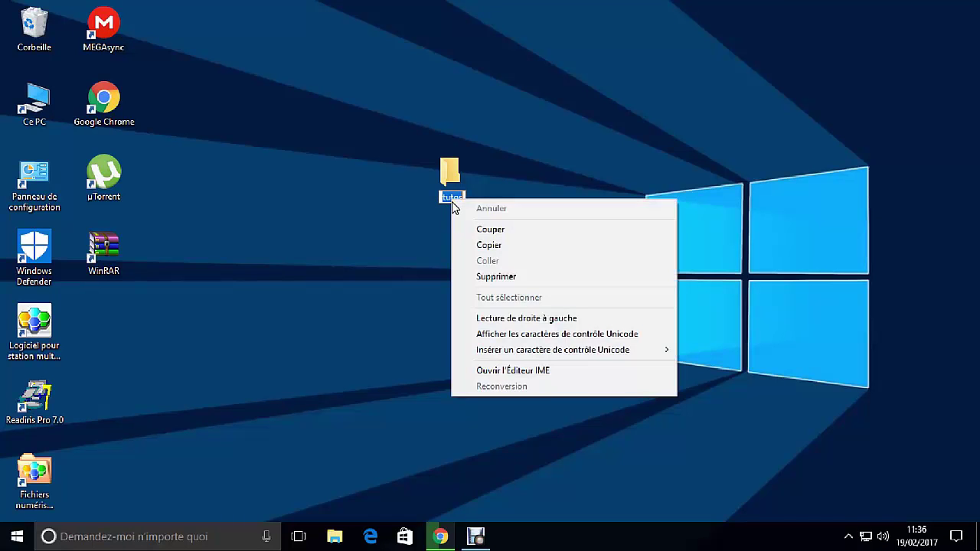
mouse_move(573, 354)
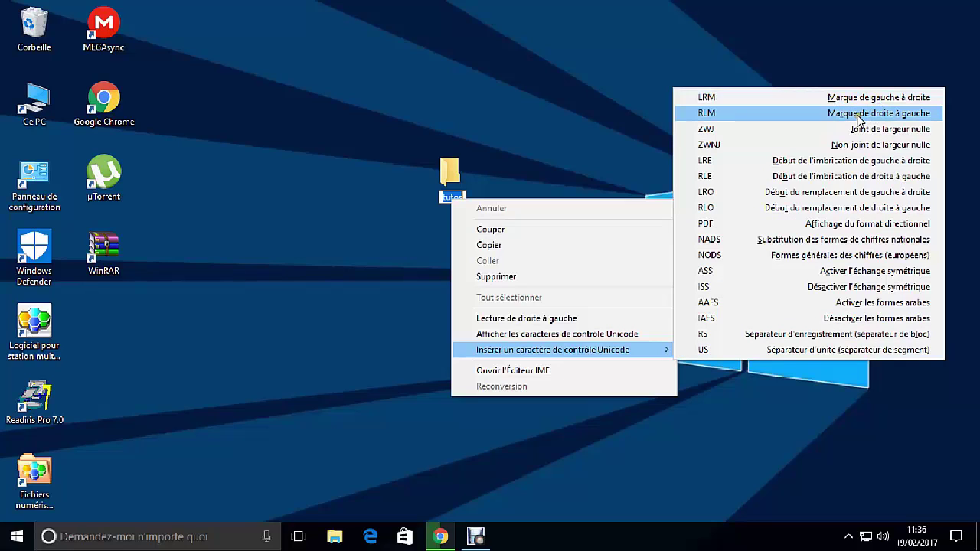
left_click(785, 98)
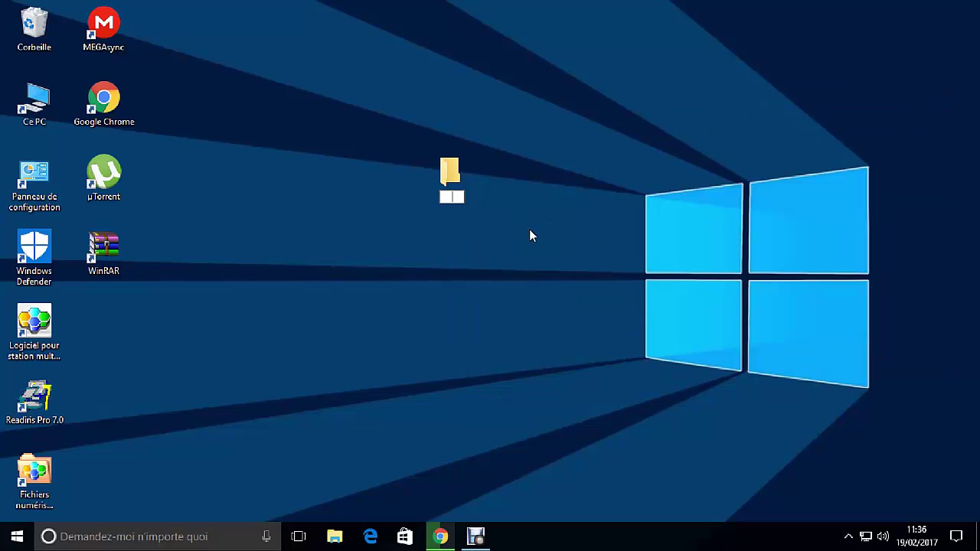
key("Return")
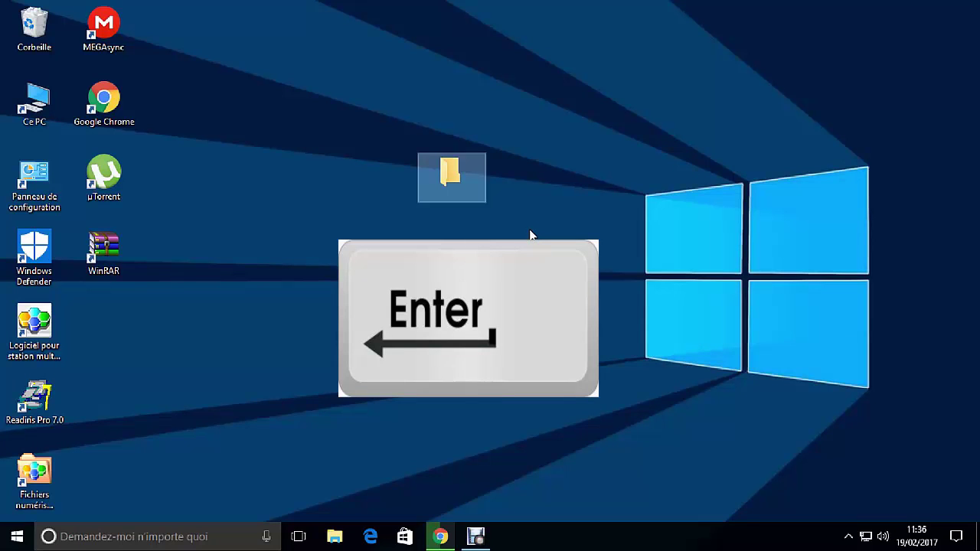
Move the nameless folder to the empty area near the top centre of the desktop
mouse_move(452, 180)
left_mouse_down()
mouse_move(455, 189)
mouse_move(562, 186)
mouse_move(489, 191)
mouse_move(505, 100)
mouse_move(453, 164)
left_mouse_up()
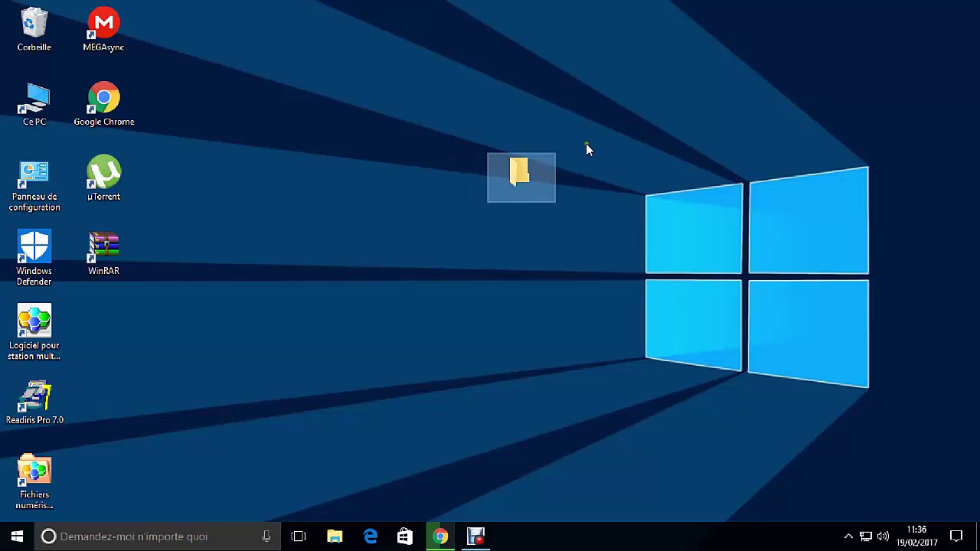
right_click(521, 175)
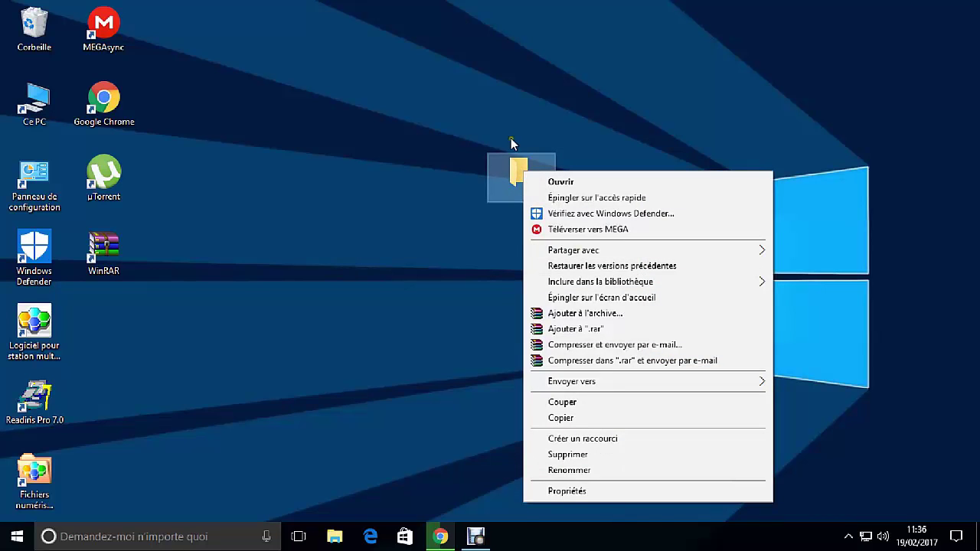
right_click(505, 186)
left_click(534, 178)
right_click(517, 165)
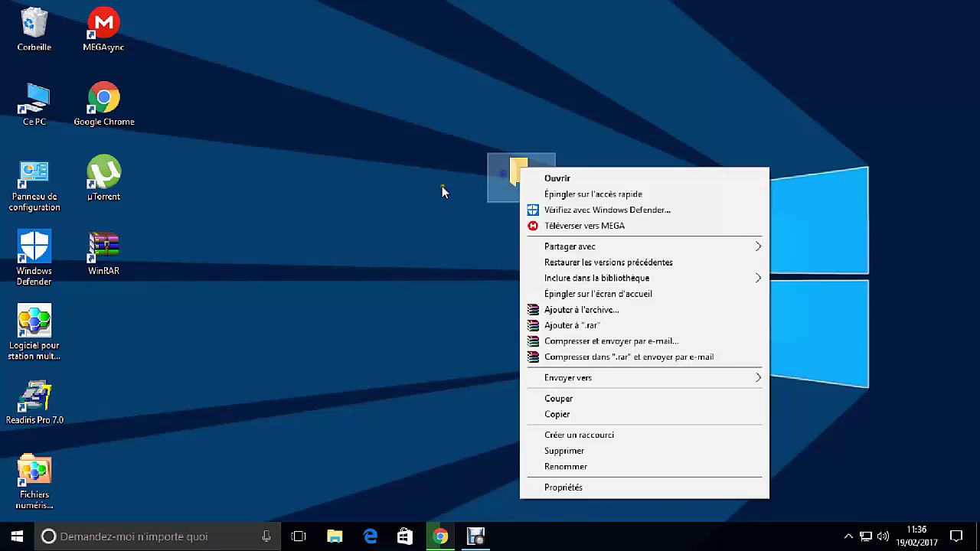
left_click(442, 186)
left_click_drag(520, 179, 520, 122)
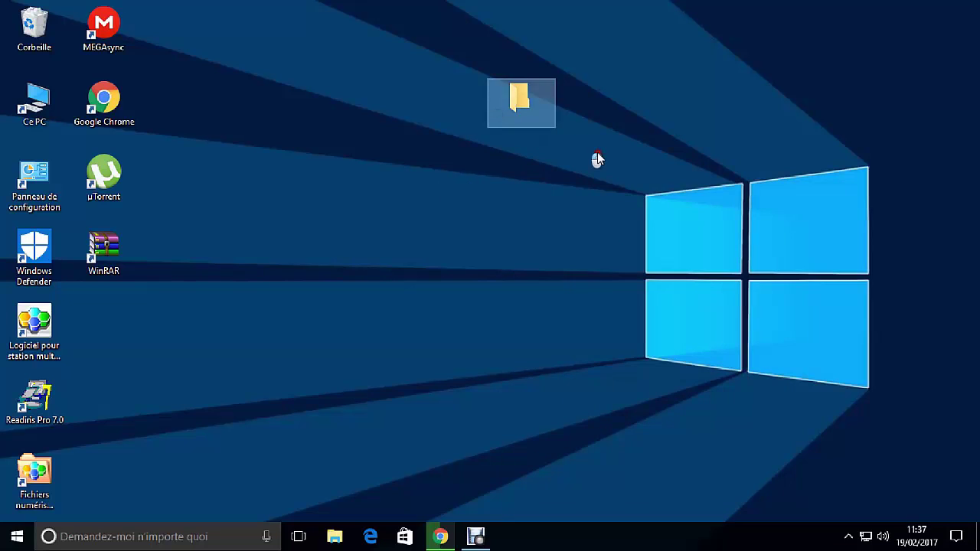
Open the icon selection for the nameless folder from its customization properties (Personnaliser)
right_click(520, 108)
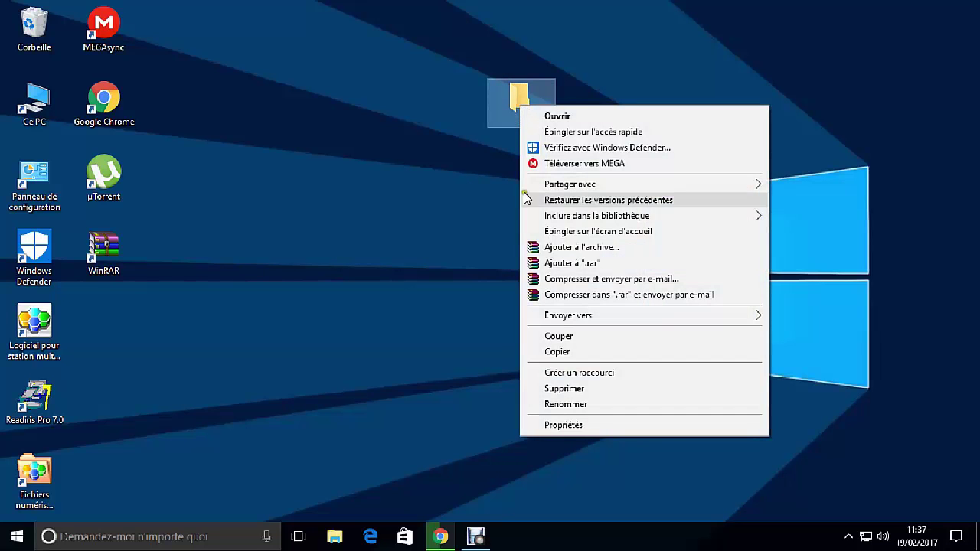
left_click(583, 424)
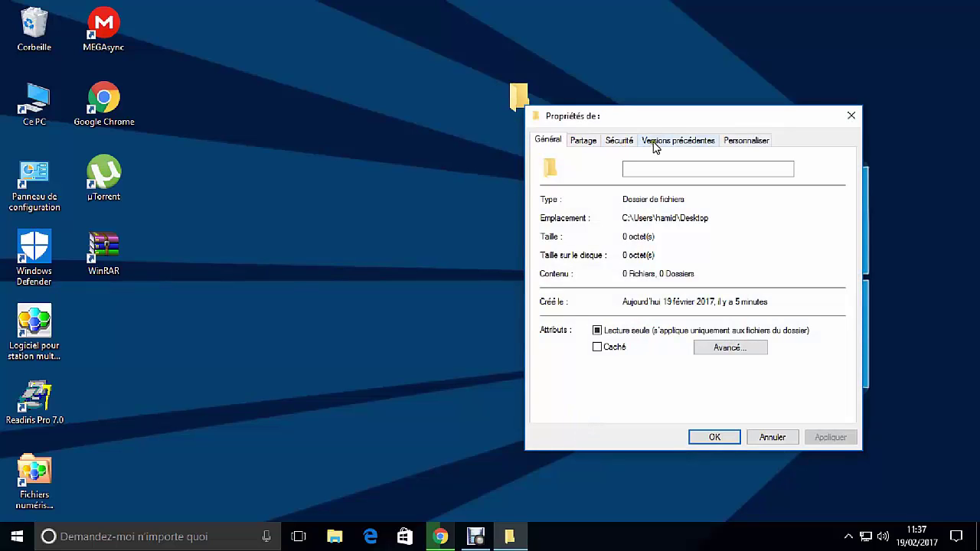
left_click(737, 144)
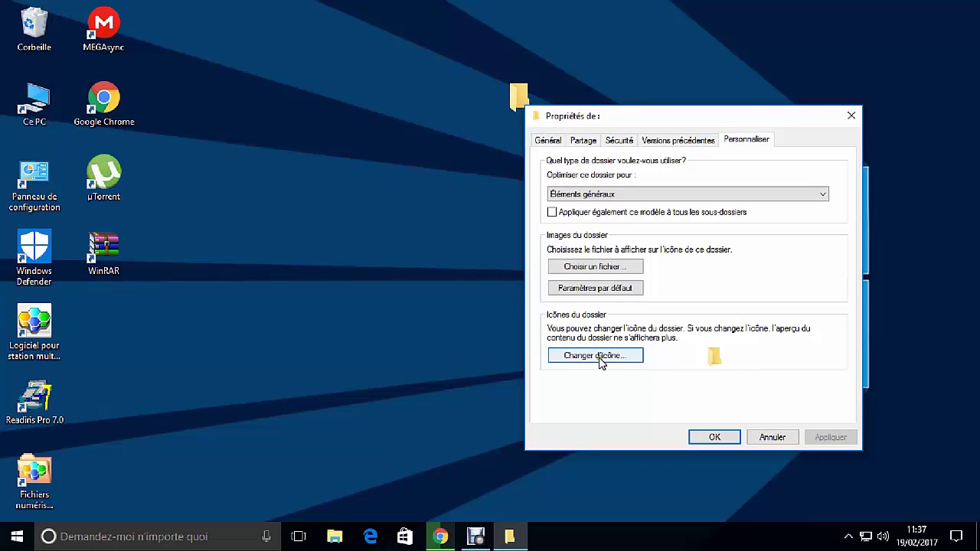
left_click(574, 362)
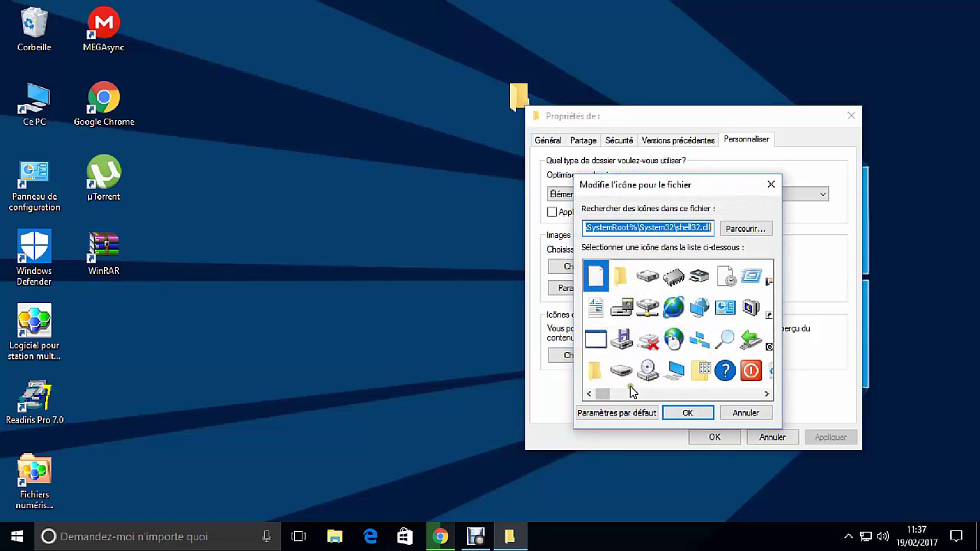
Assign the empty, transparent icon beside the green up-arrow folder in shell32.dll to the nameless folder and apply the change
left_click_drag(601, 394, 623, 395)
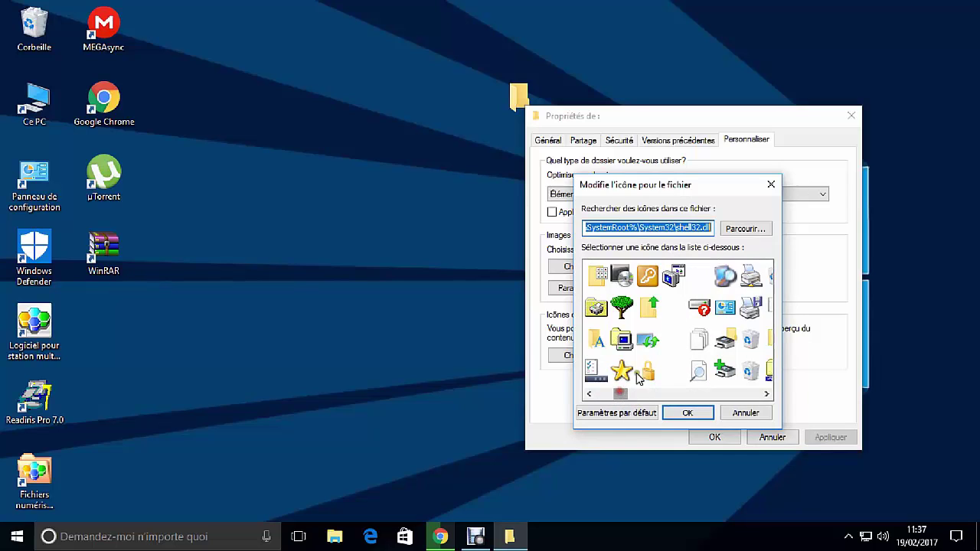
left_click(663, 309)
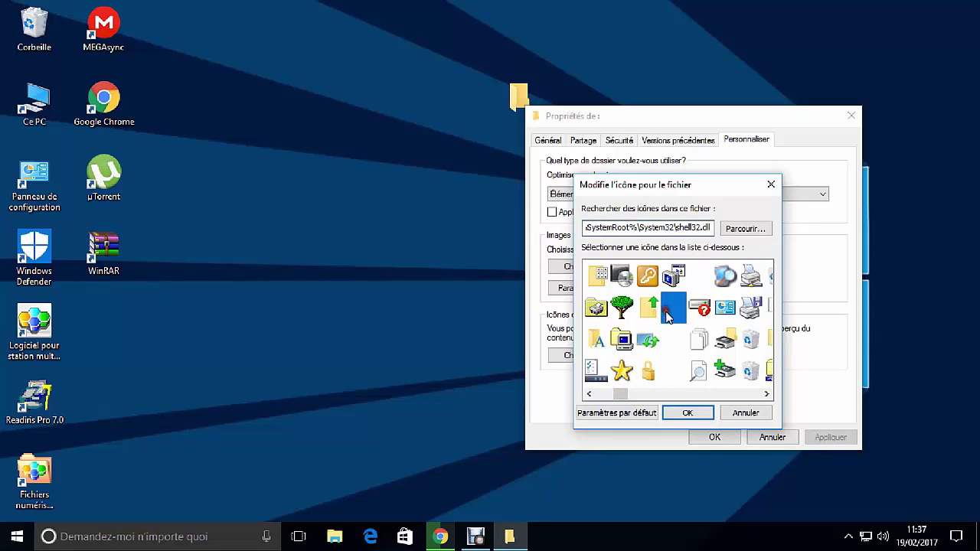
left_click(672, 337)
left_click(673, 378)
left_click(664, 306)
left_click(662, 344)
left_click(673, 370)
left_click(679, 314)
left_click(689, 413)
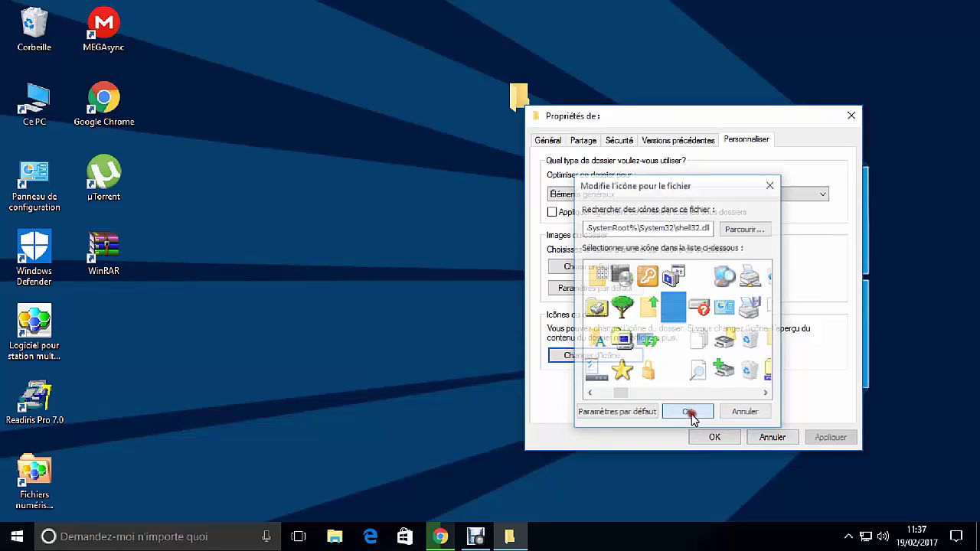
left_click(829, 439)
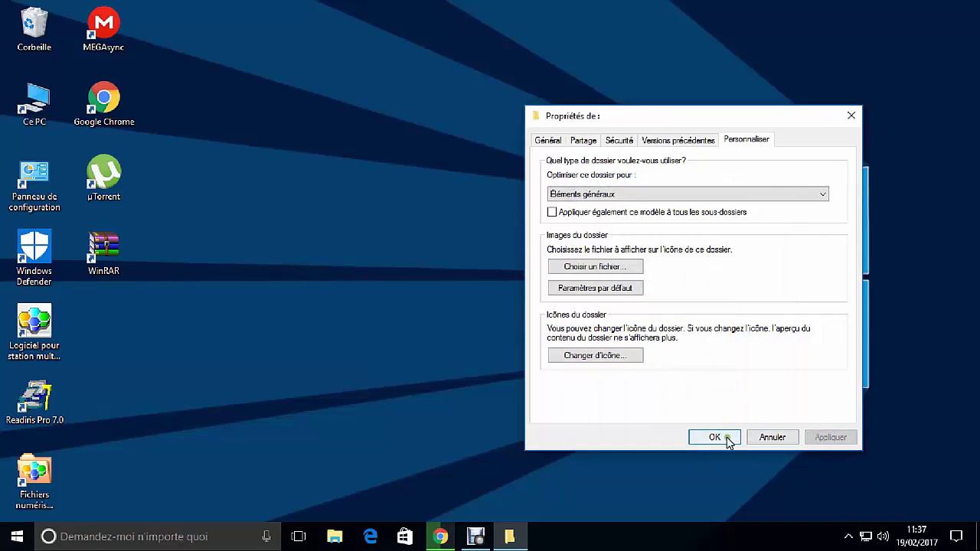
left_click(715, 437)
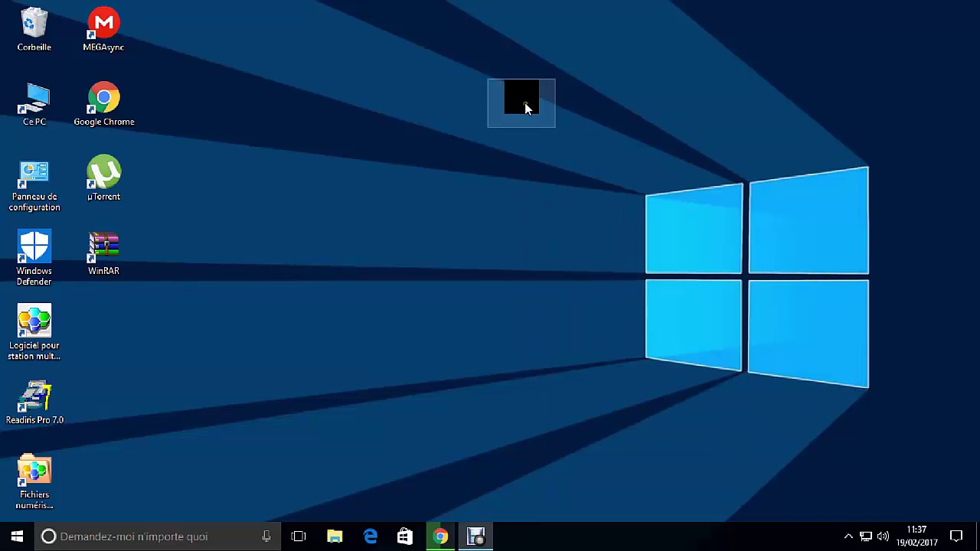
Move the black-square folder one spot to the left on the desktop and refresh the desktop to update its icon
right_click(661, 93)
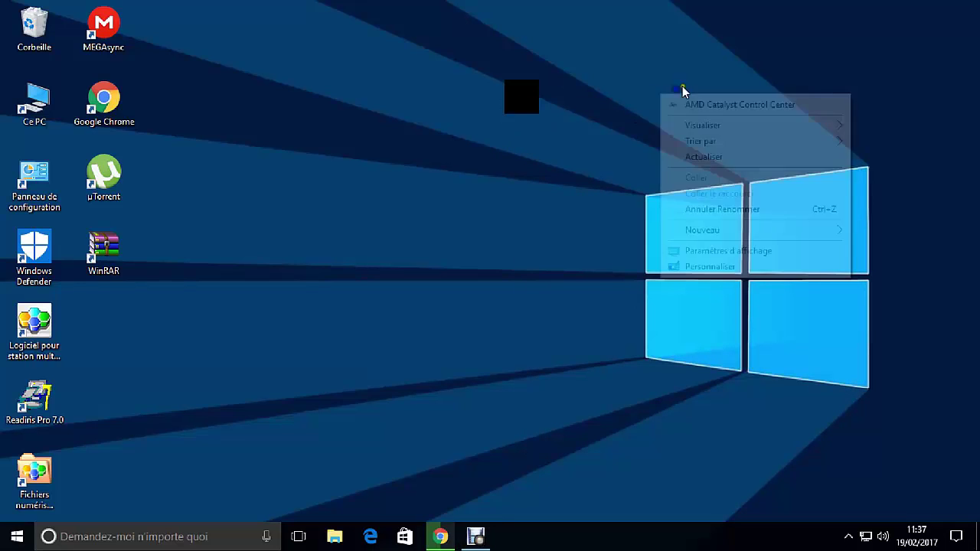
left_click(741, 155)
left_click_drag(527, 94, 448, 75)
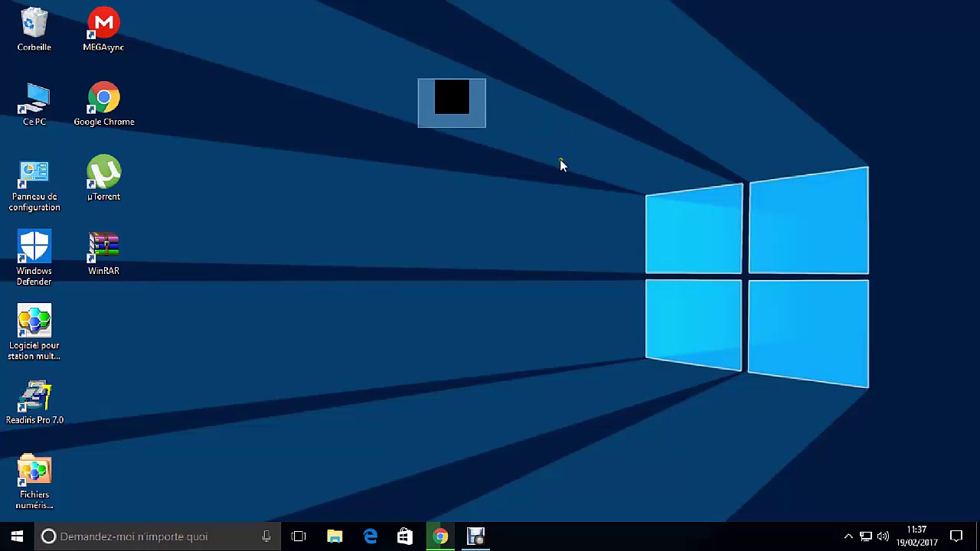
right_click(590, 109)
left_click(661, 177)
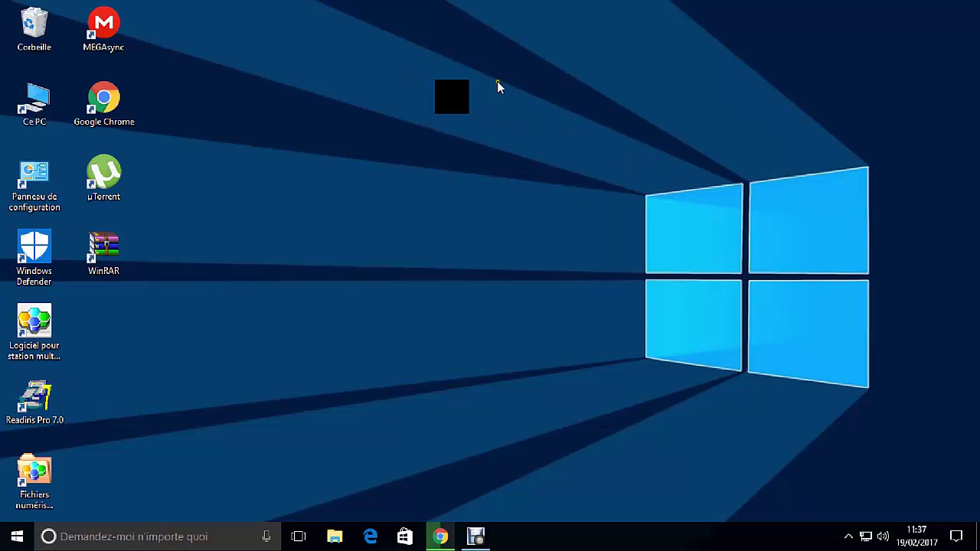
right_click(449, 92)
left_click(834, 235)
left_click_drag(350, 1, 645, 321)
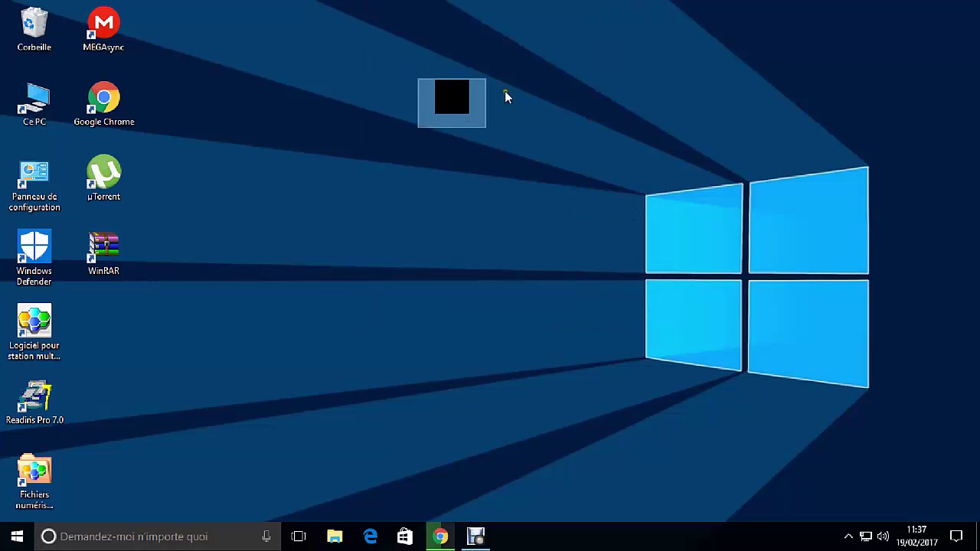
right_click(695, 159)
left_click(739, 209)
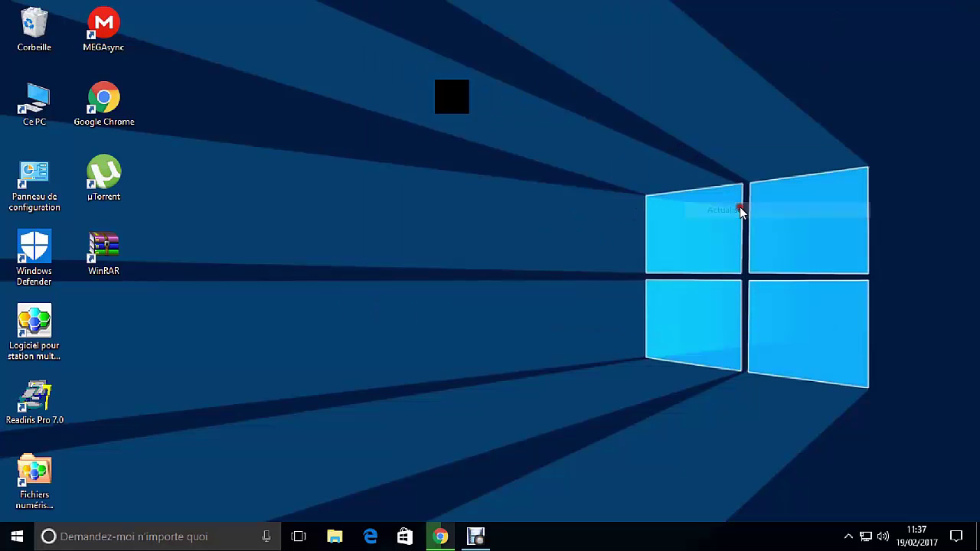